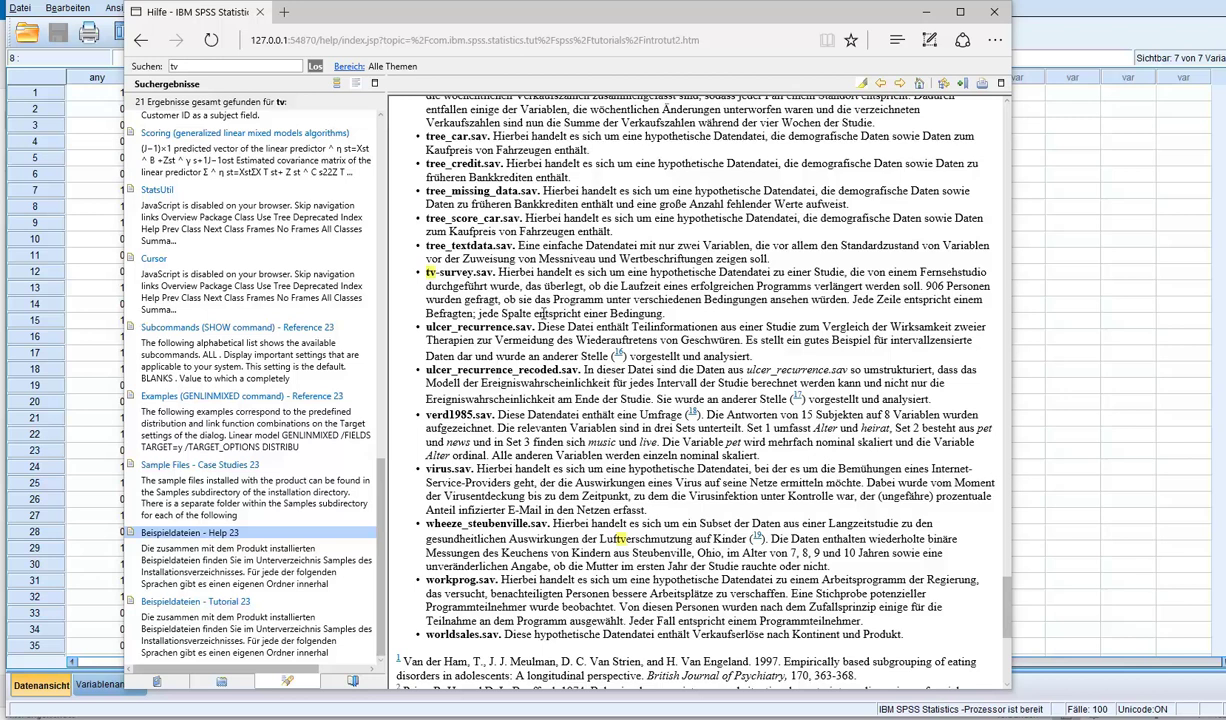
- Minimize the help window, open the Aggregate dialog for the survey data and clear its list of break variables
left_click(929, 12)
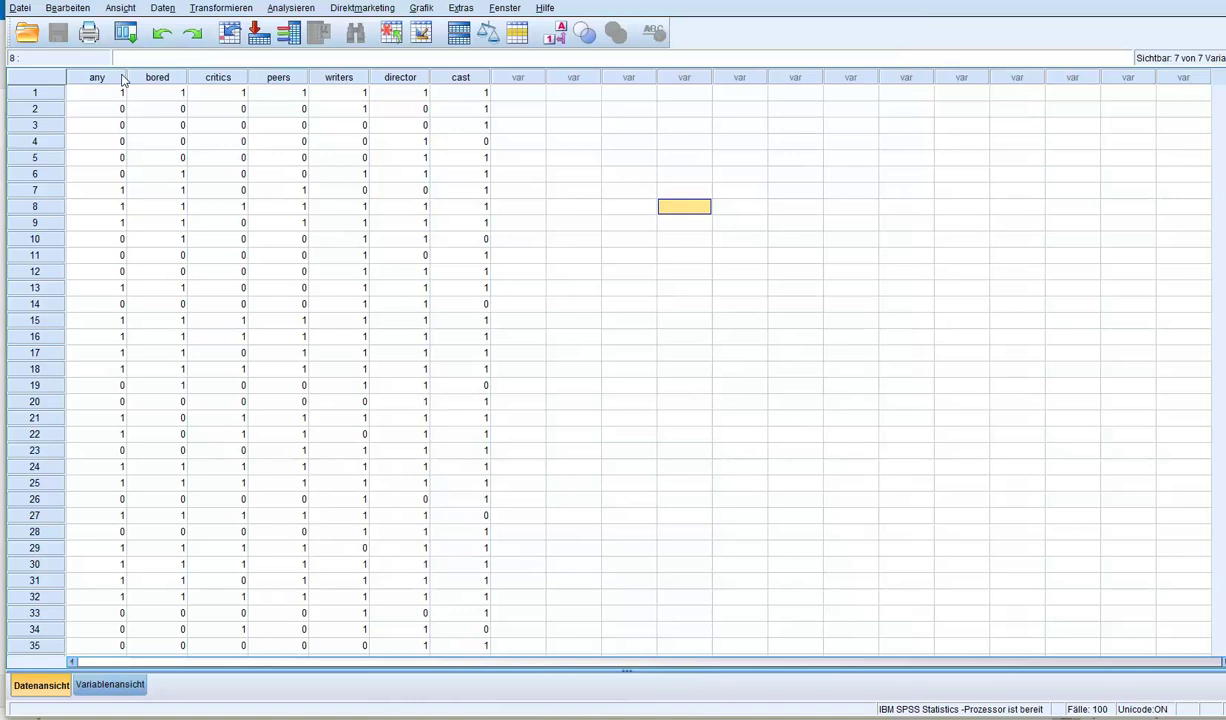
left_click(160, 9)
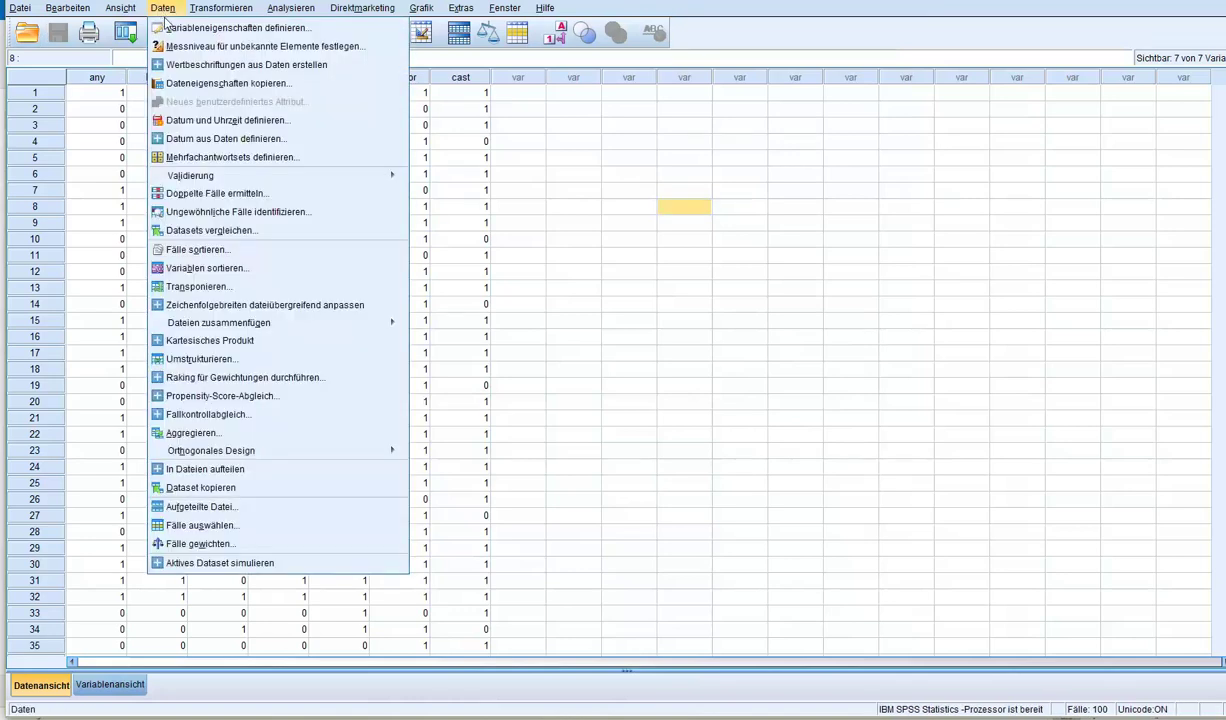
left_click(178, 440)
left_click(538, 168)
left_click(464, 176)
left_click(560, 180)
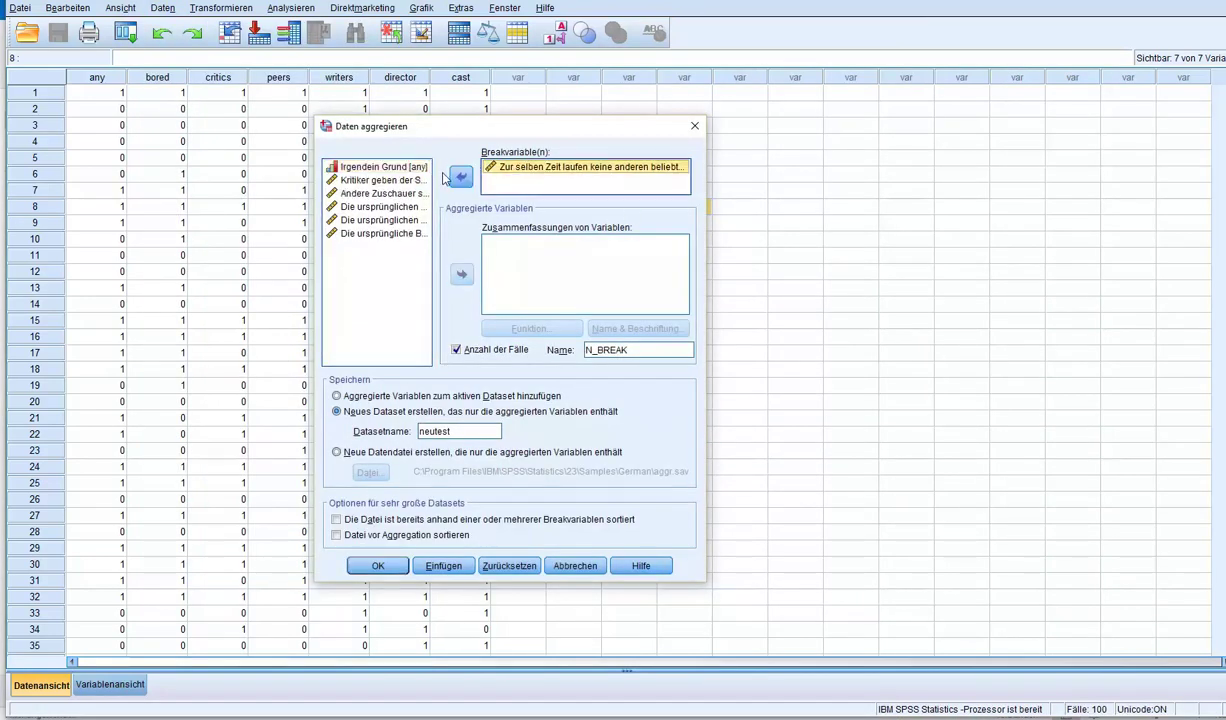
left_click(461, 176)
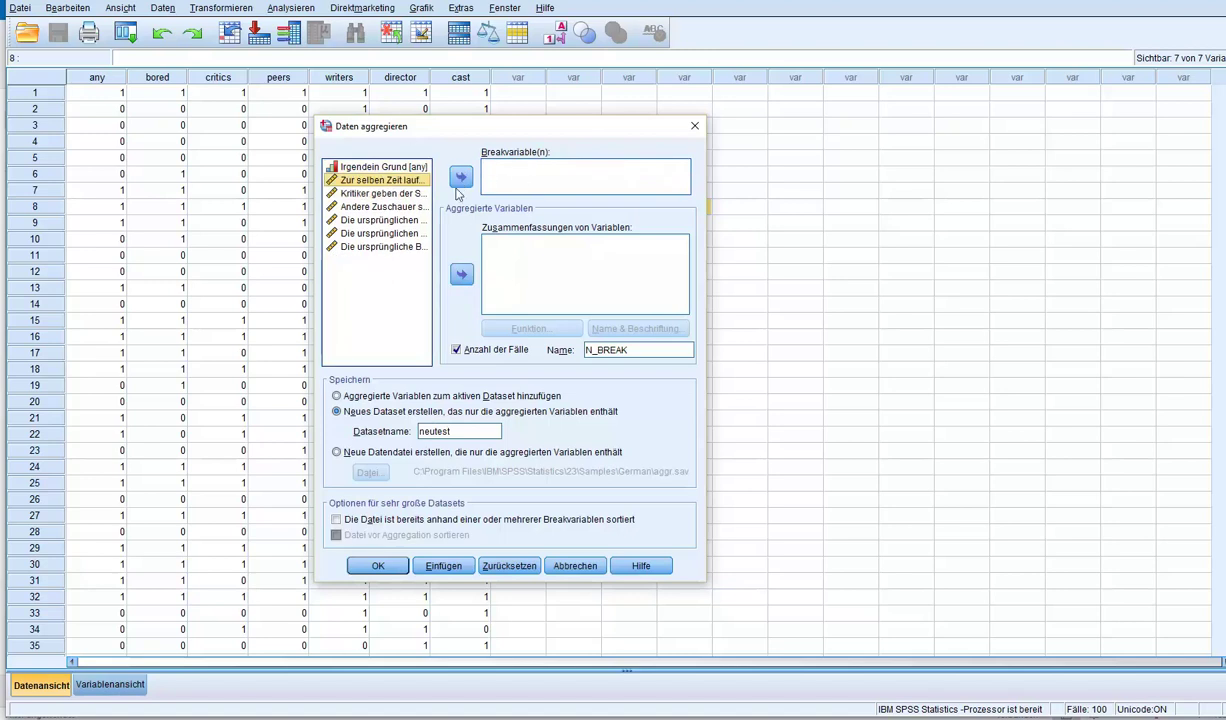
- Set the variables any and bored, in that order, as break variables for the aggregation
left_click(382, 167)
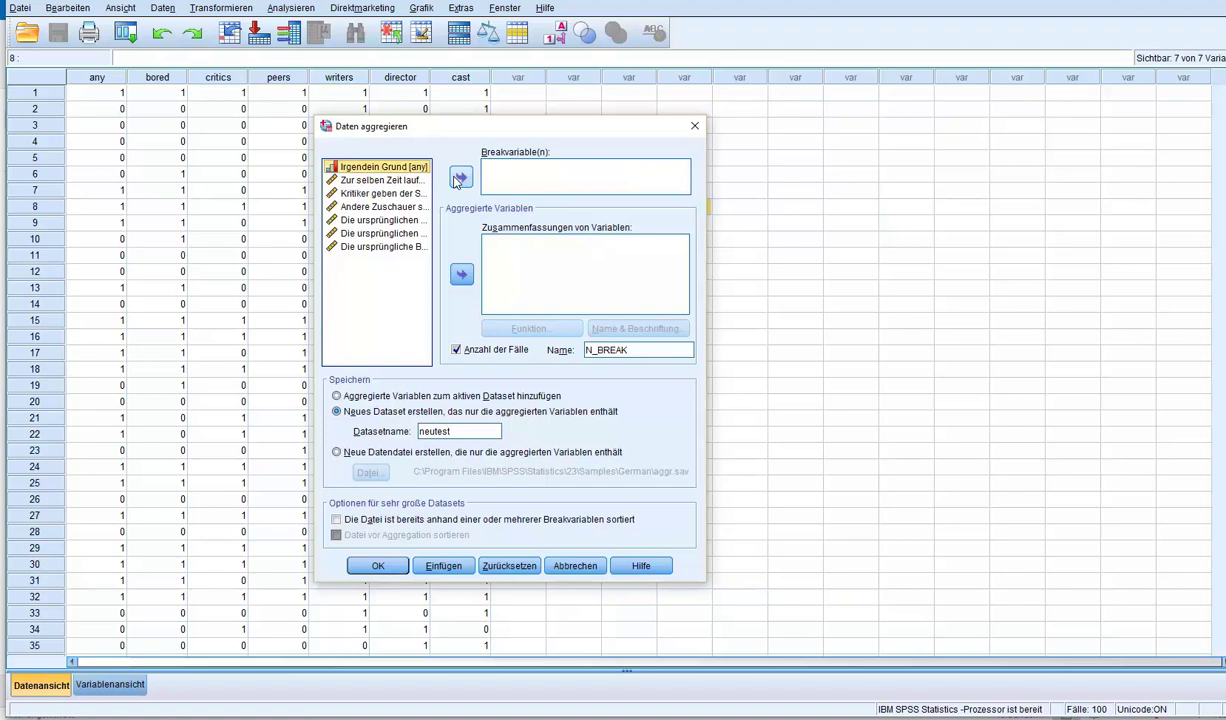
left_click(460, 178)
left_click(372, 167)
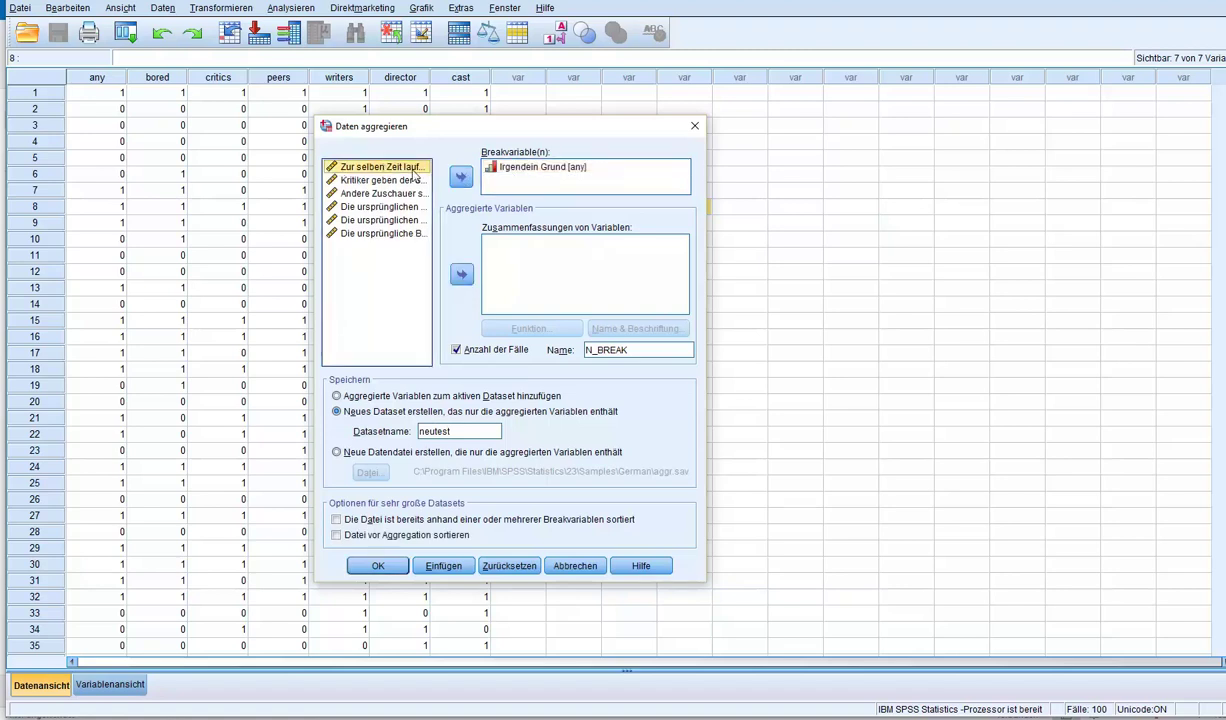
left_click_drag(360, 172, 501, 176)
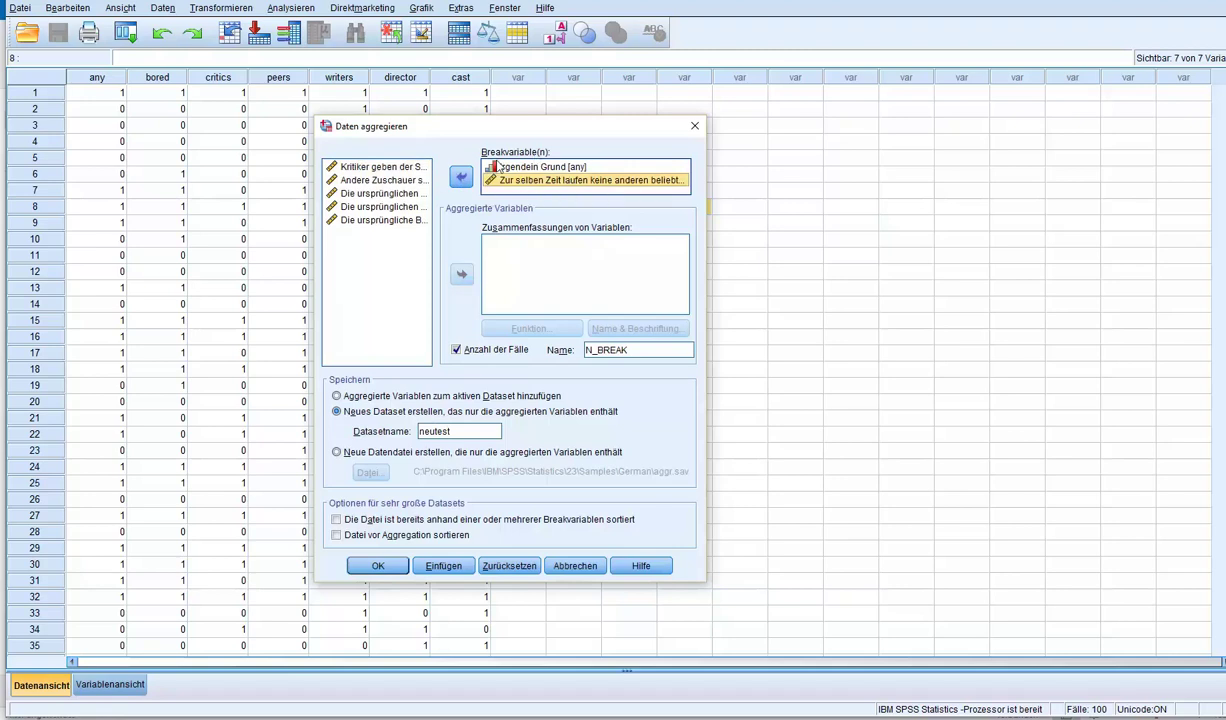
- Include the number of cases in the aggregation under the name N_BREAK
left_click(456, 350)
left_click(456, 350)
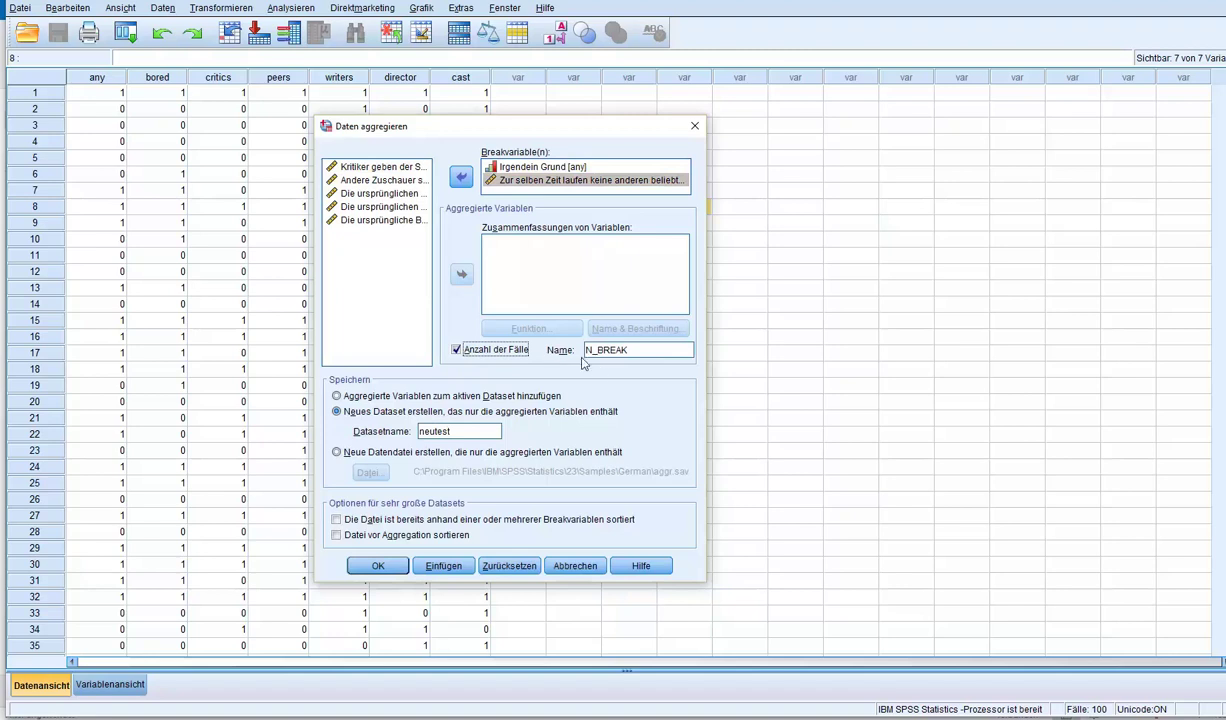
double_click(636, 350)
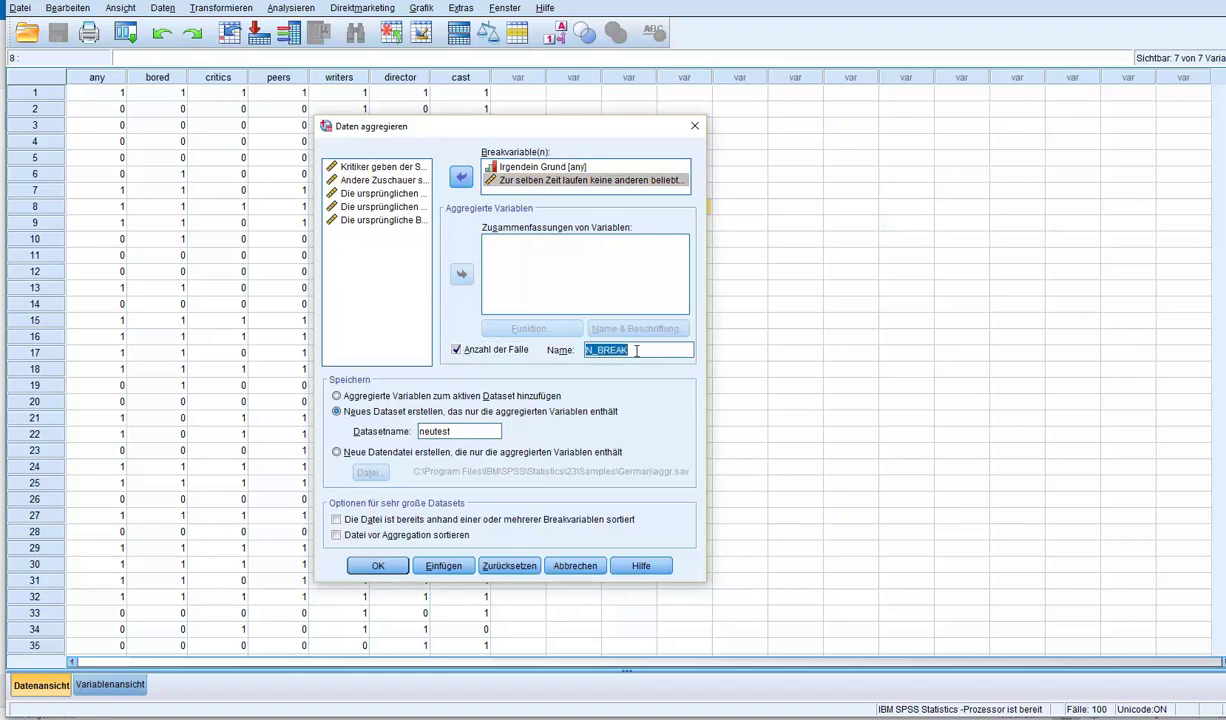
left_click(589, 350)
- Save only the aggregated variables to a new dataset named neutest and run the aggregation
left_click(337, 397)
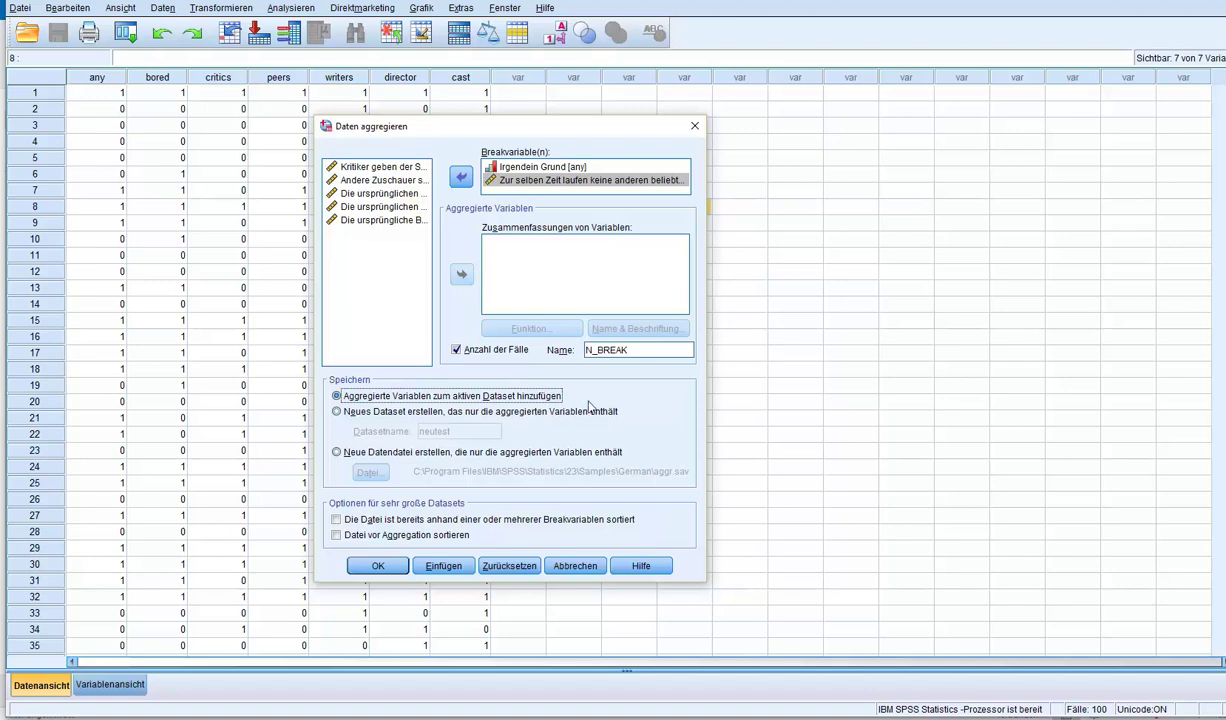
left_click(337, 418)
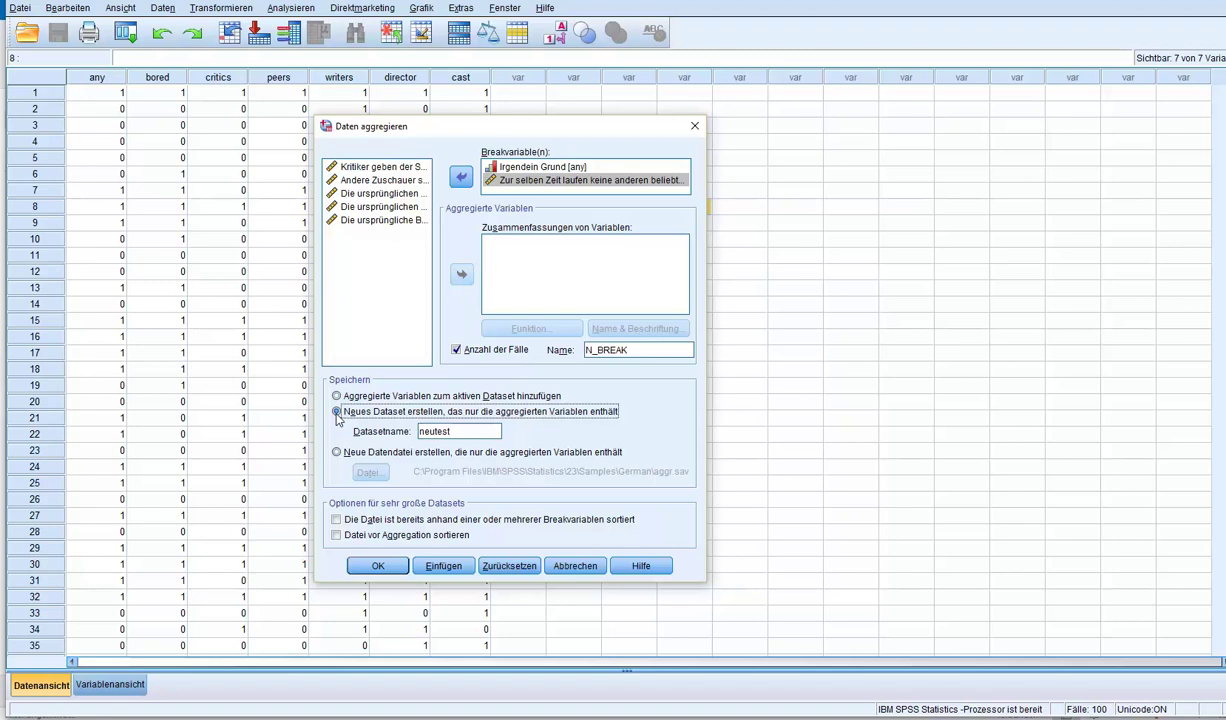
double_click(459, 431)
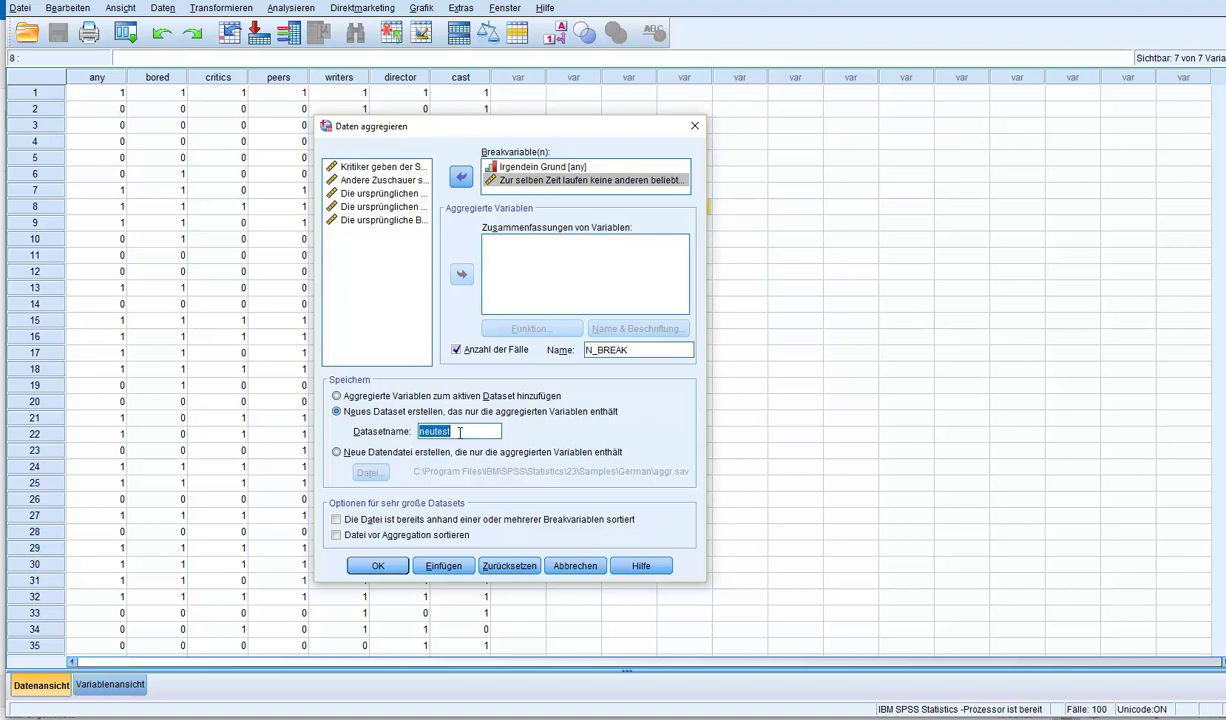
left_click(459, 431)
left_click(377, 566)
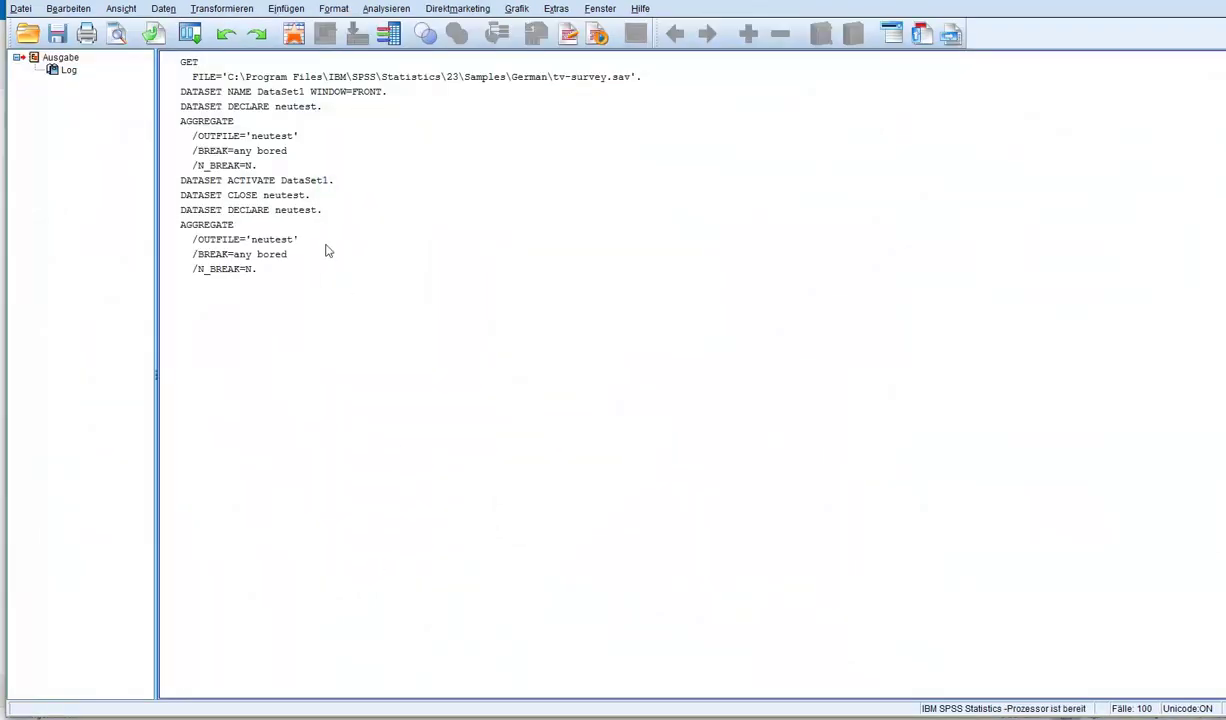
- Switch from the output log to the aggregated dataset neutest
left_click(407, 243)
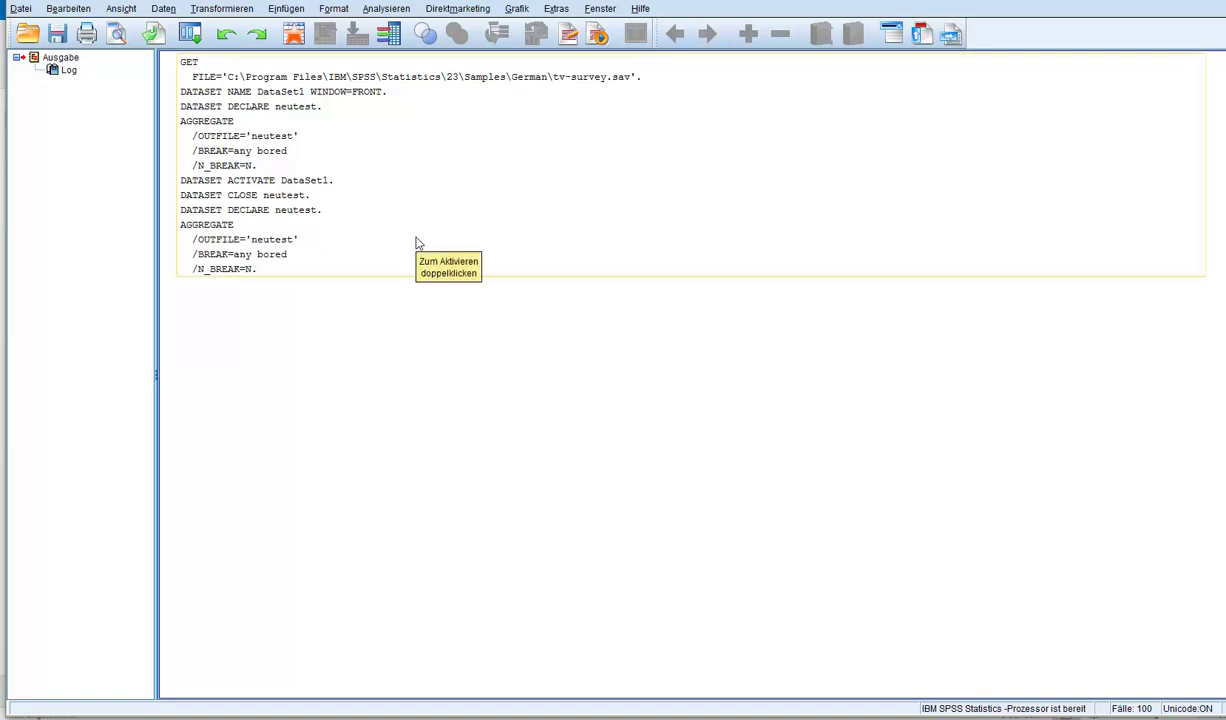
mouse_move(714, 712)
mouse_move(780, 668)
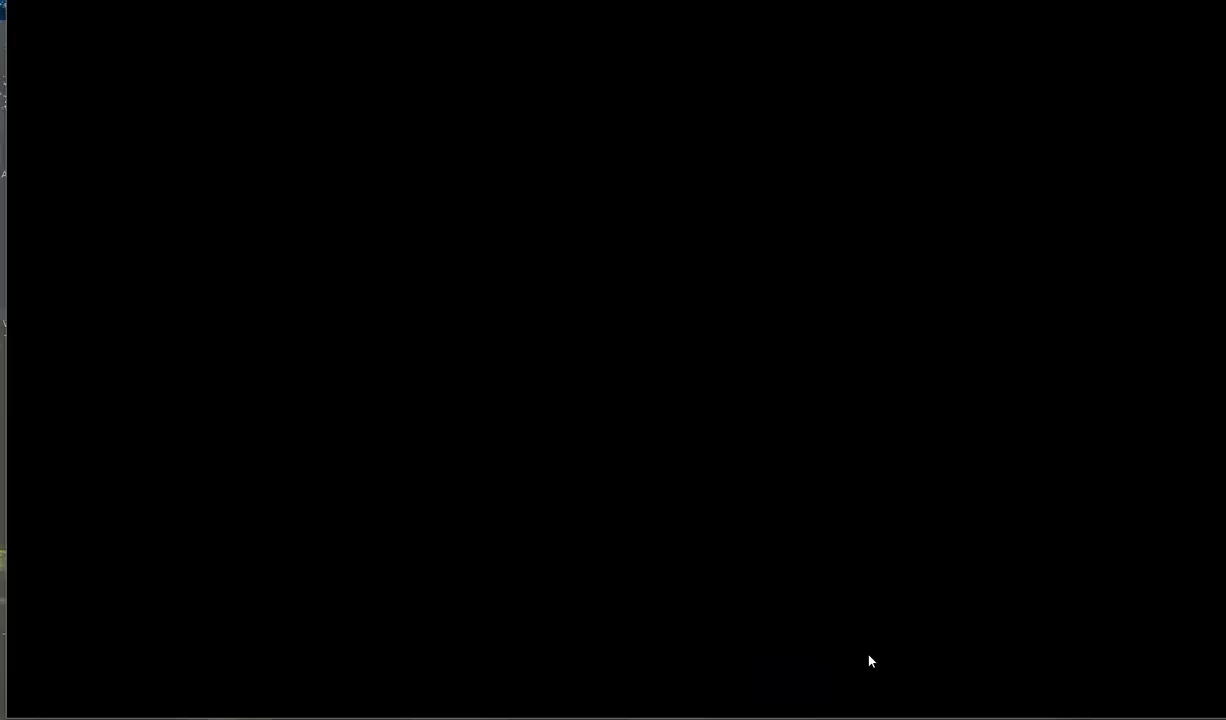
left_click(867, 659)
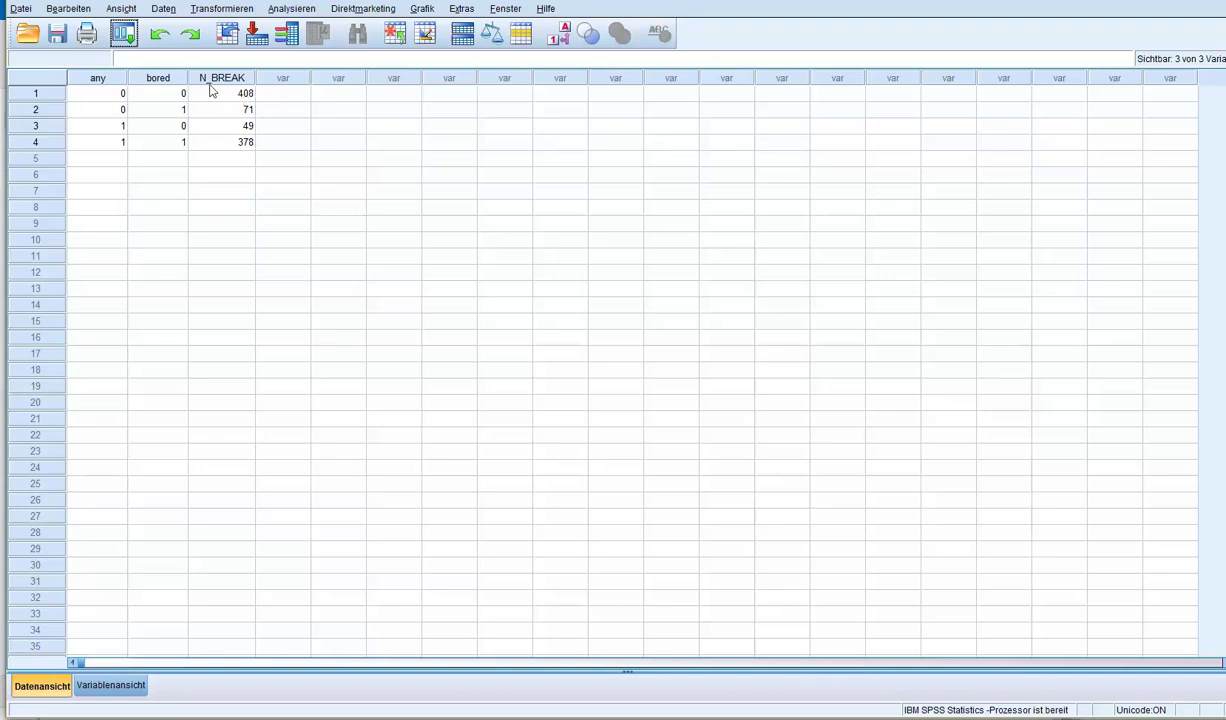
- Examine the case count in N_BREAK for each combination of any and bored, row by row
left_click(116, 95)
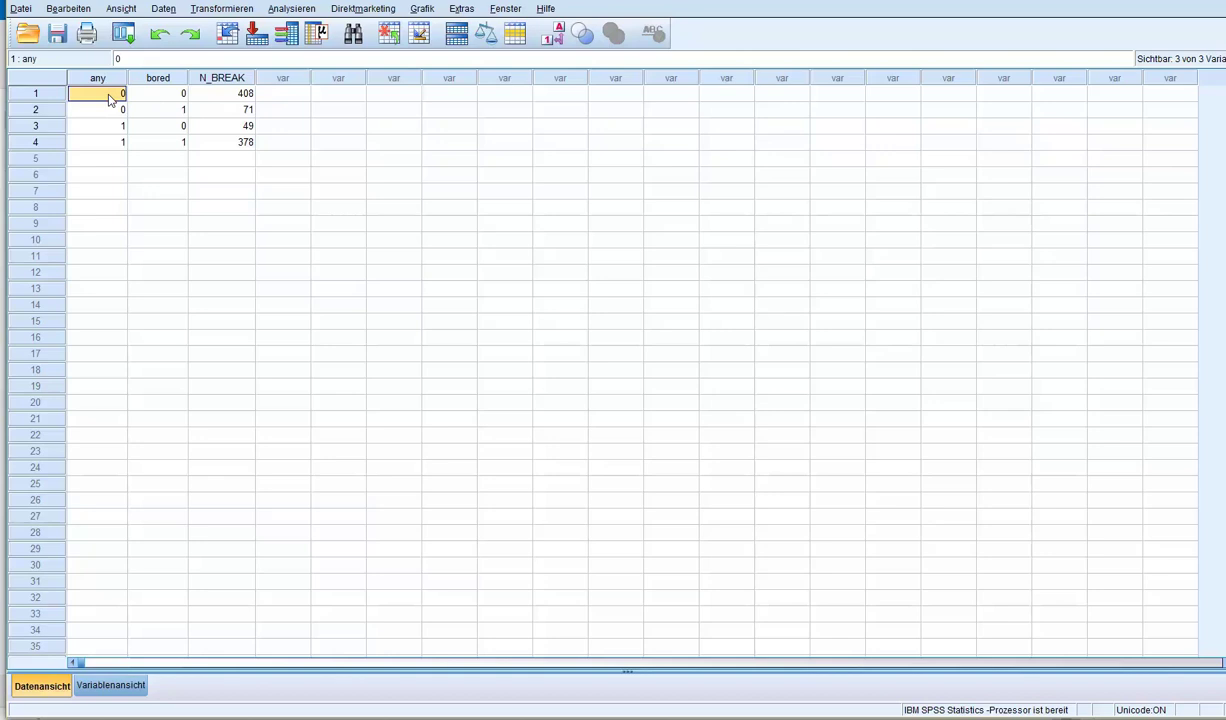
left_click(166, 96)
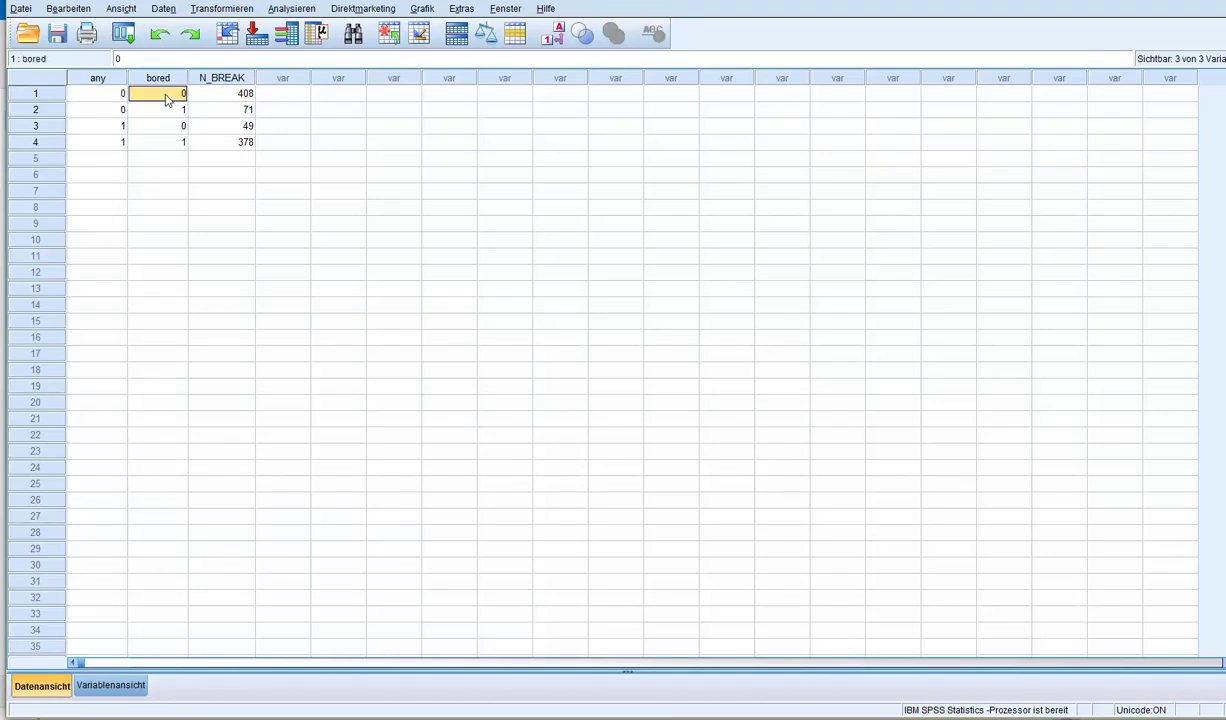
left_click(231, 98)
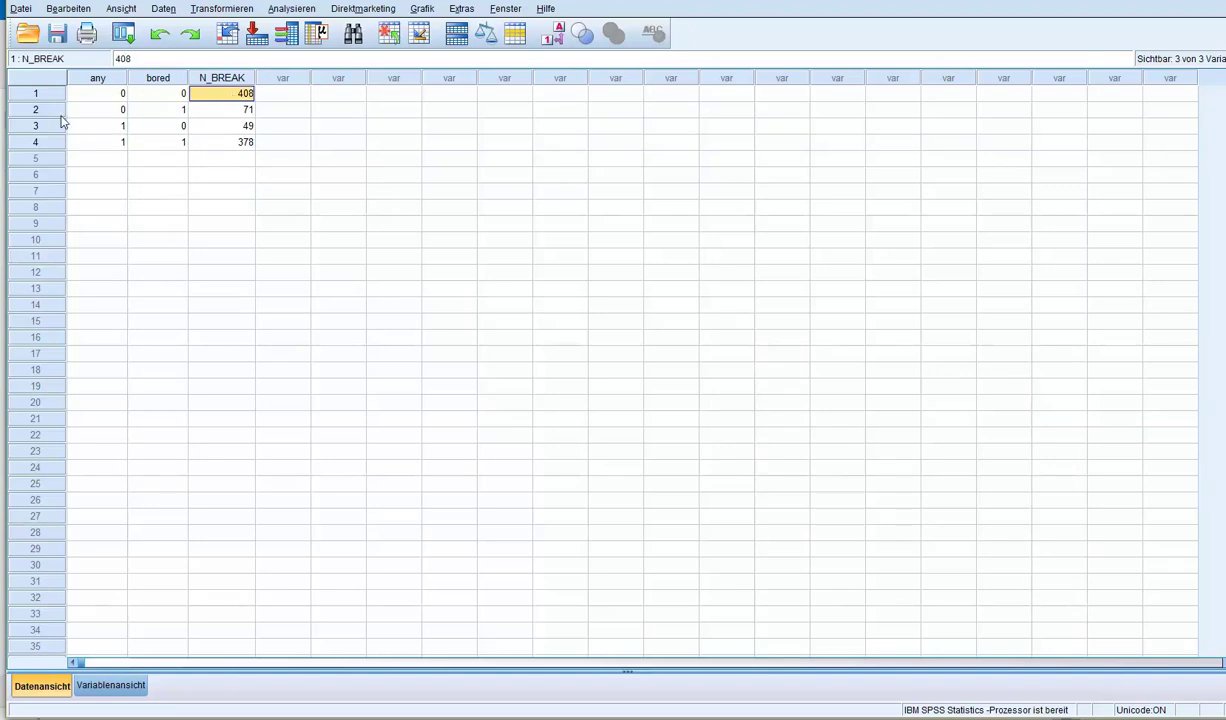
left_click(102, 110)
left_click(146, 108)
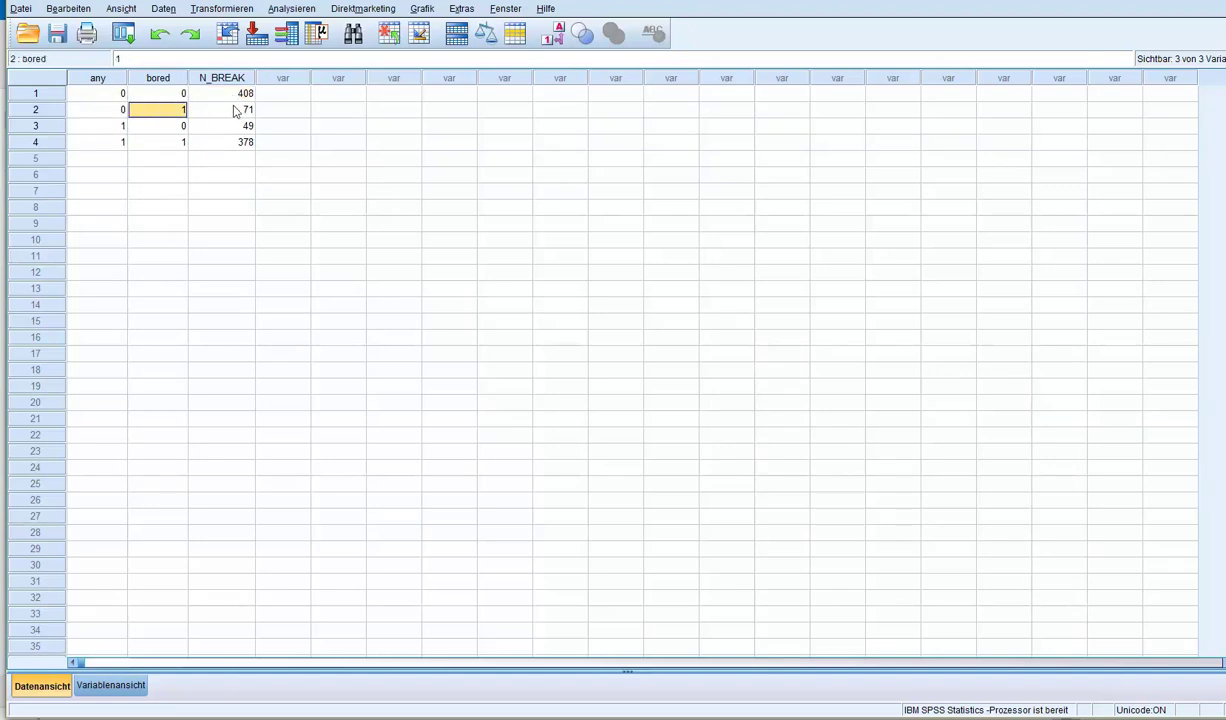
left_click(120, 129)
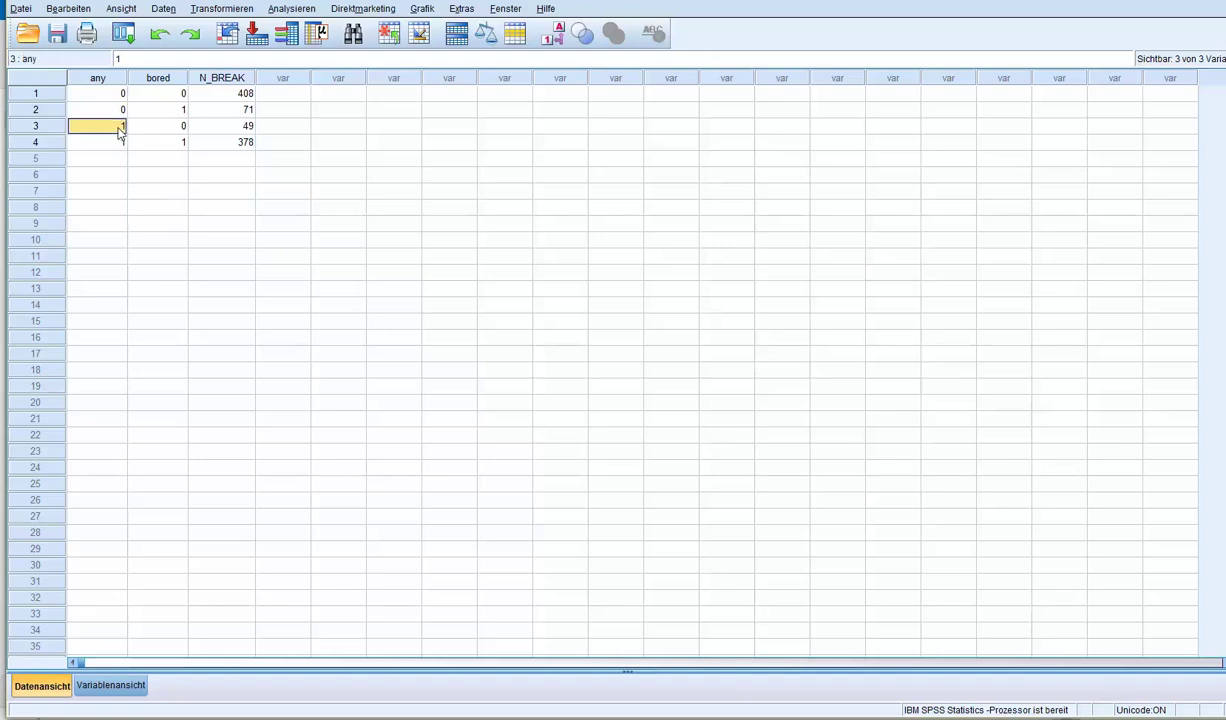
left_click(172, 129)
left_click(246, 128)
left_click(108, 145)
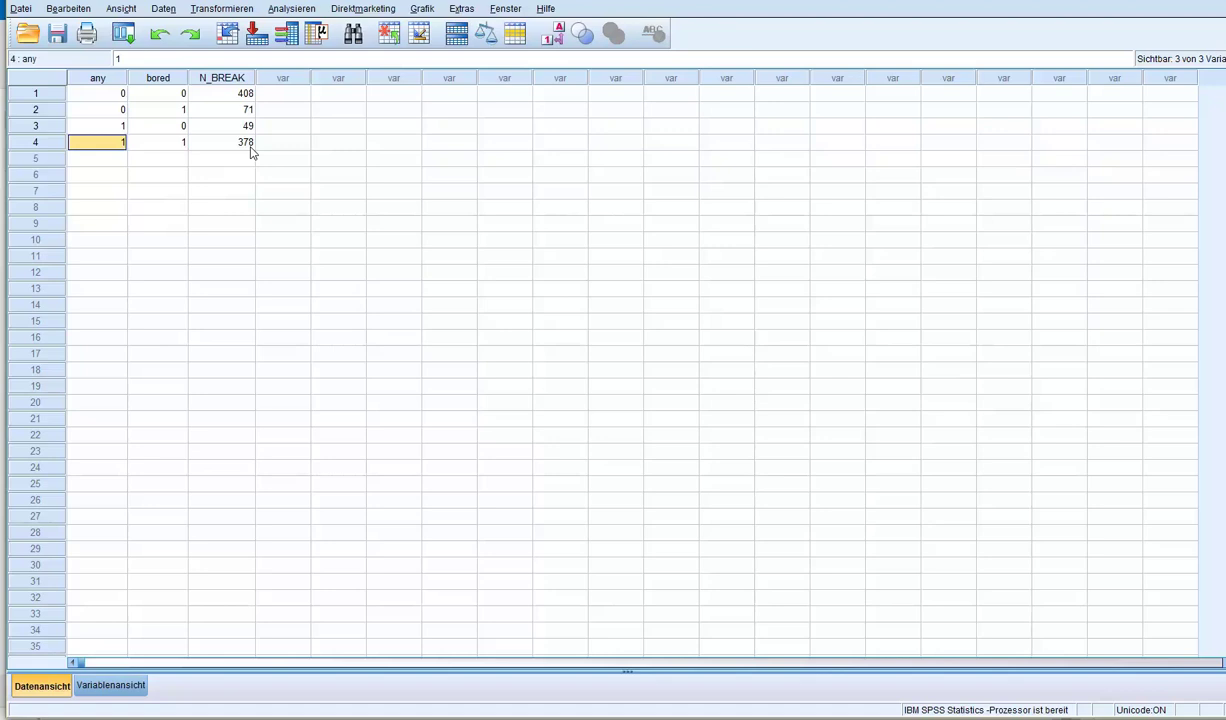
key("Return")
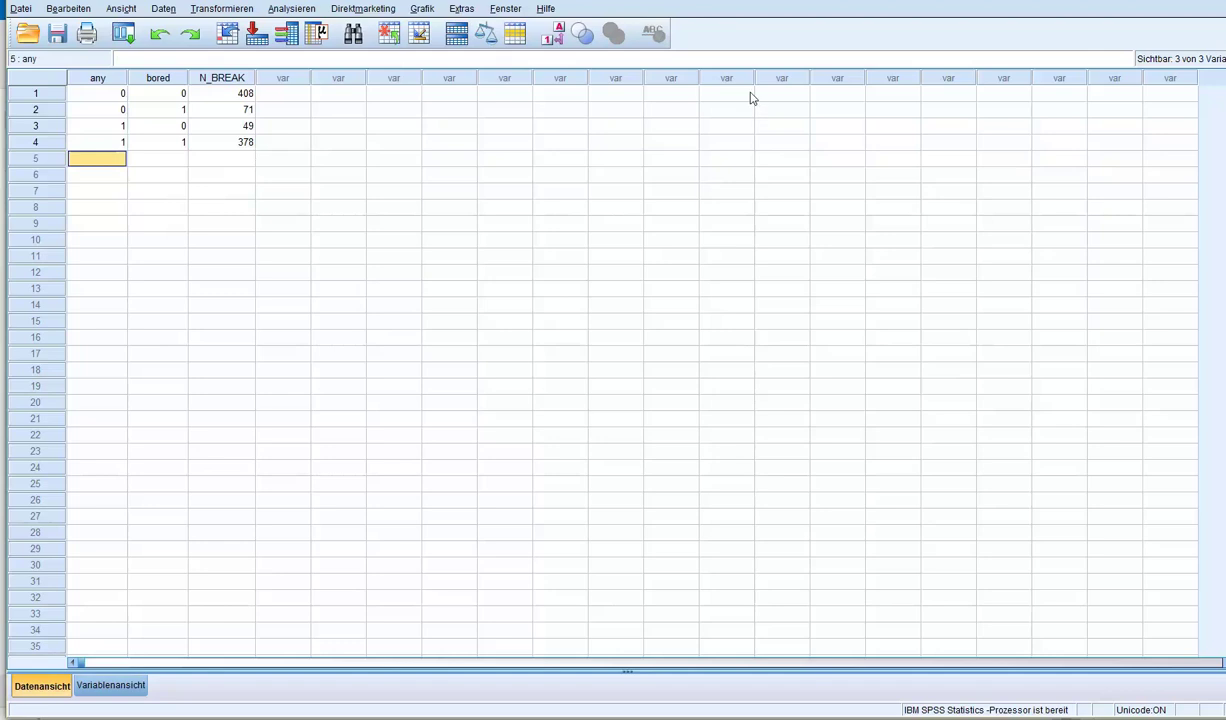
mouse_move(742, 716)
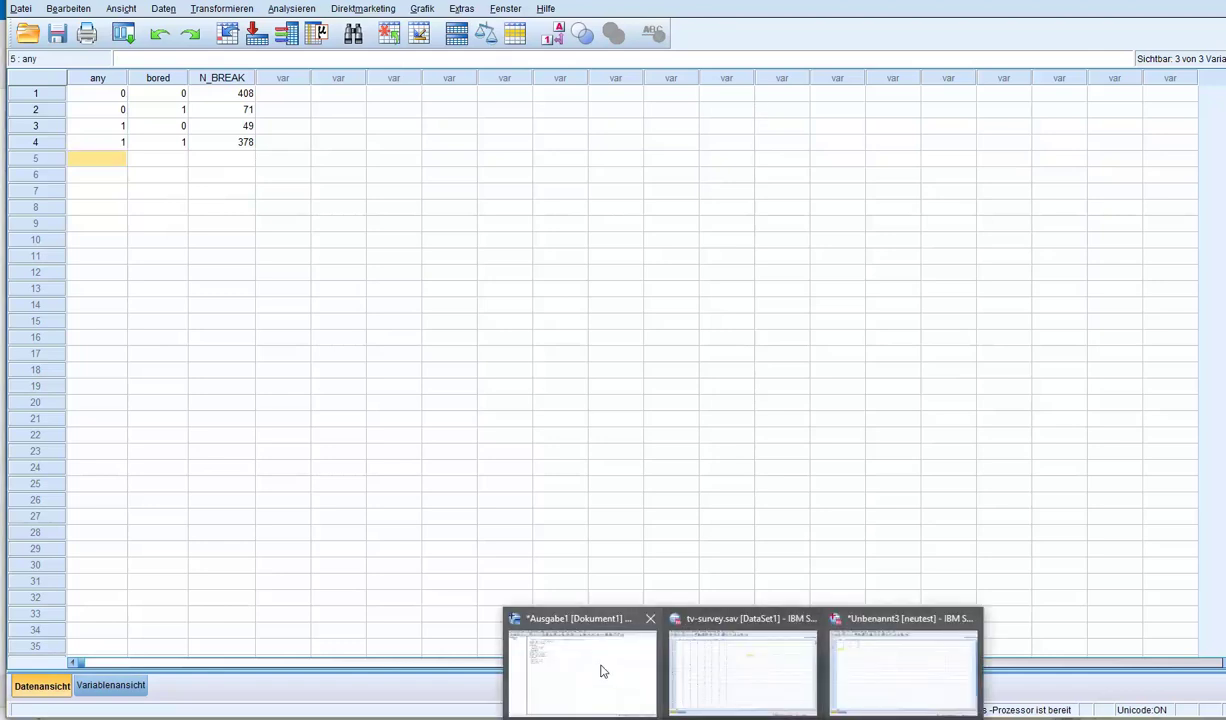